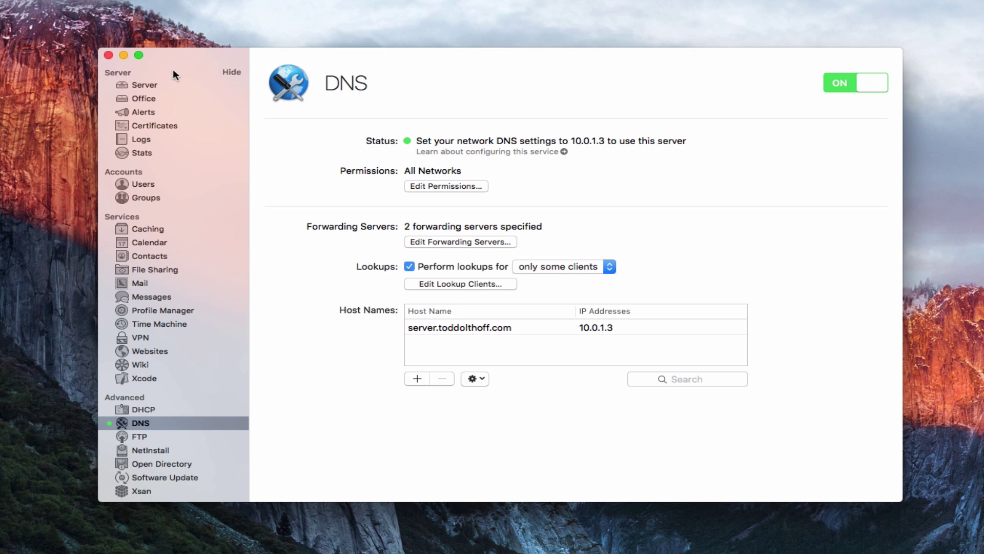
Review the host name and network details in the server overview, and return to the DNS service settings.
{"action": "left_click", "coordinate": [148, 88]}
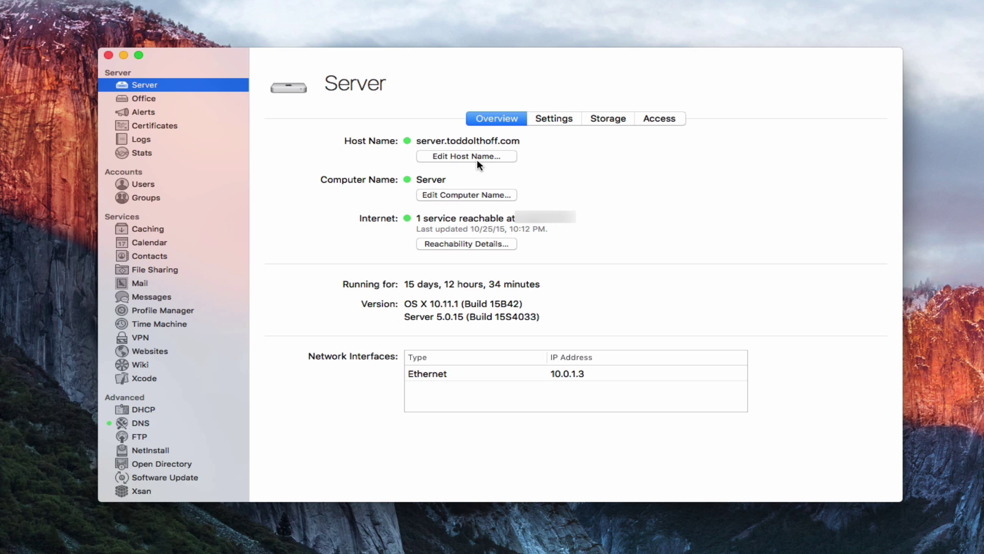
{"action": "left_click", "coordinate": [140, 424]}
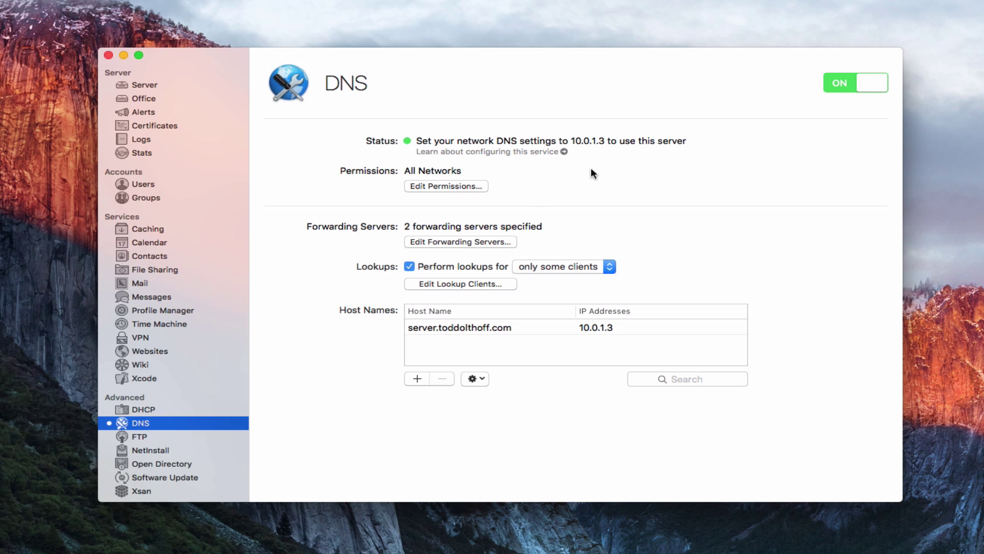
Try restricting DNS connections to private networks and to only some networks, check the options for adding a network, and discard the changes.
{"action": "left_click", "coordinate": [439, 187]}
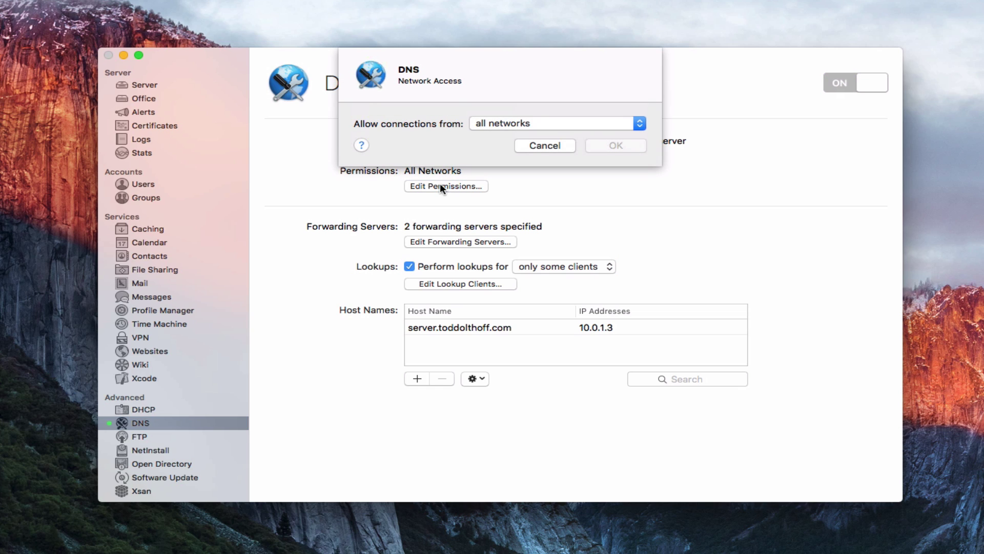
{"action": "left_click", "coordinate": [640, 126]}
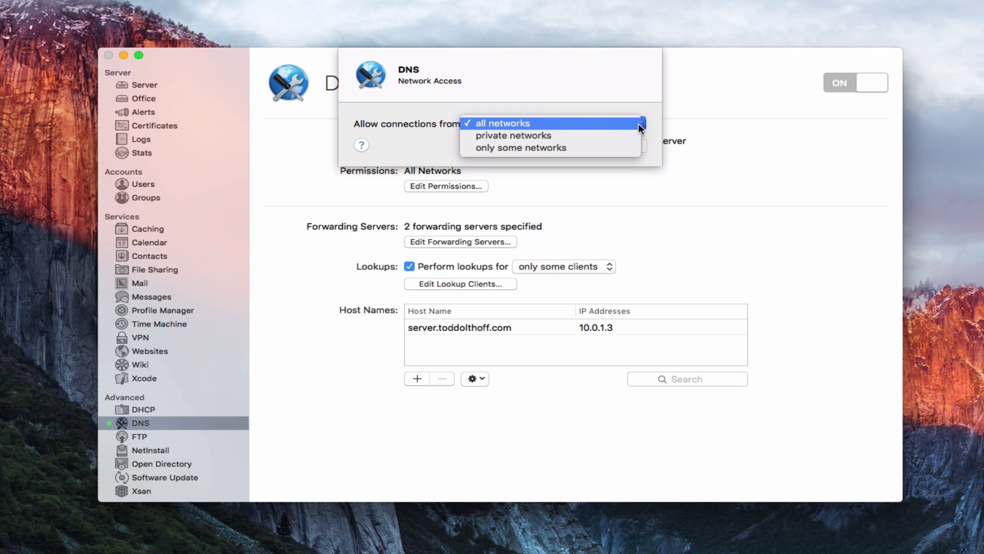
{"action": "left_click", "coordinate": [619, 135]}
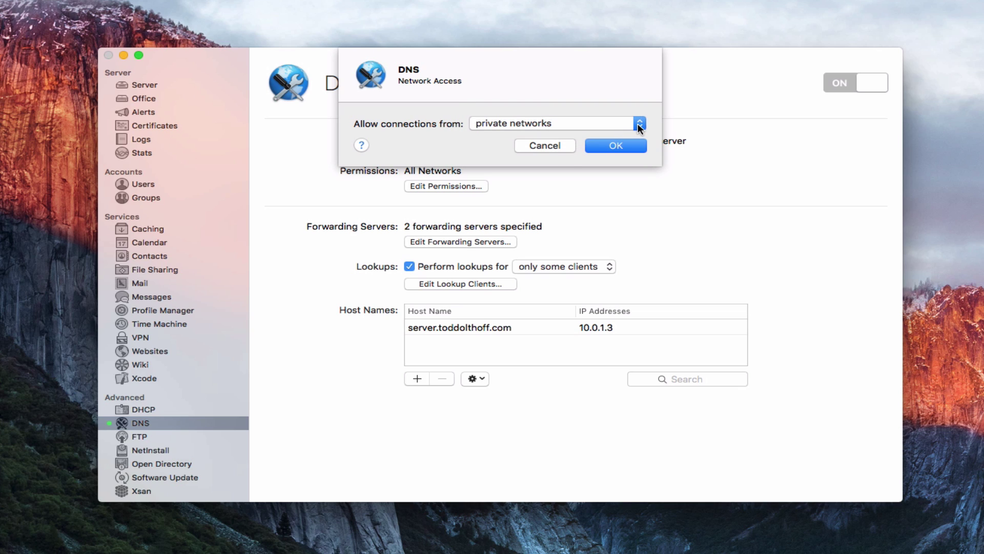
{"action": "left_click", "coordinate": [637, 124]}
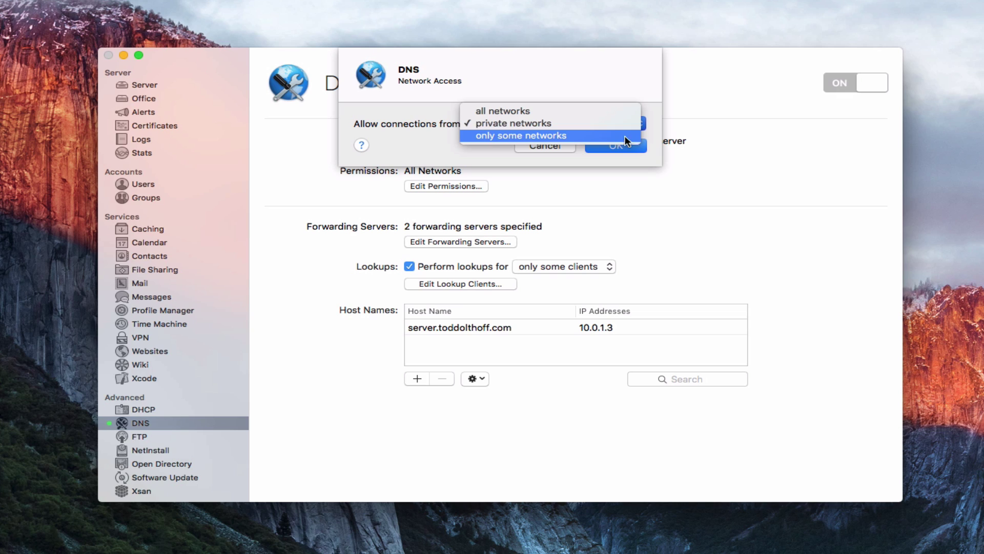
{"action": "left_click", "coordinate": [622, 135]}
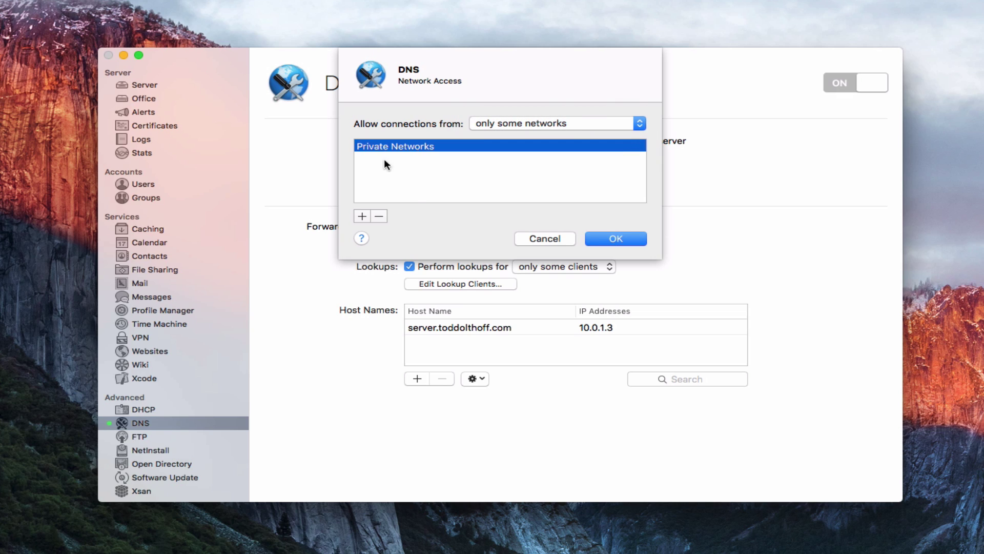
{"action": "left_click", "coordinate": [362, 215]}
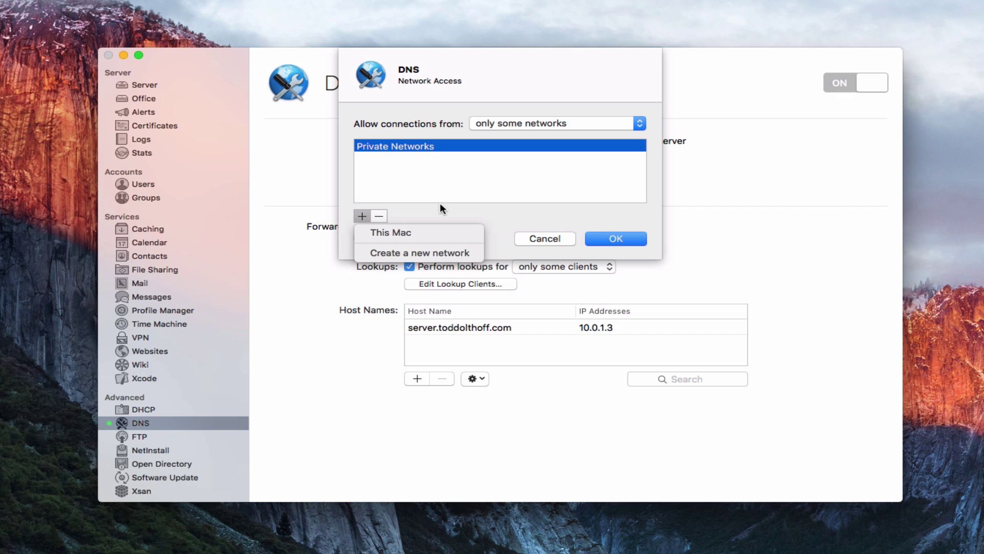
{"action": "left_click", "coordinate": [455, 207]}
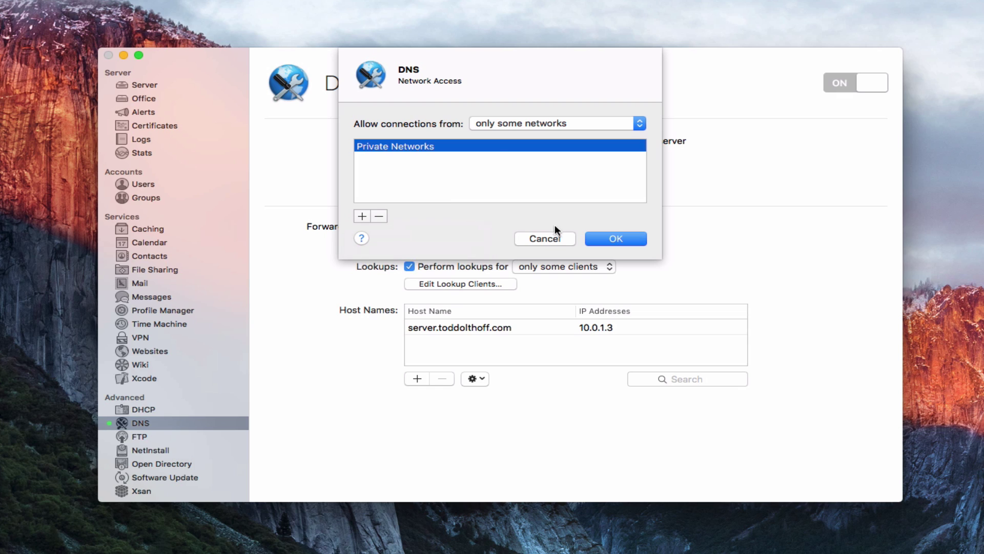
{"action": "left_click", "coordinate": [543, 238]}
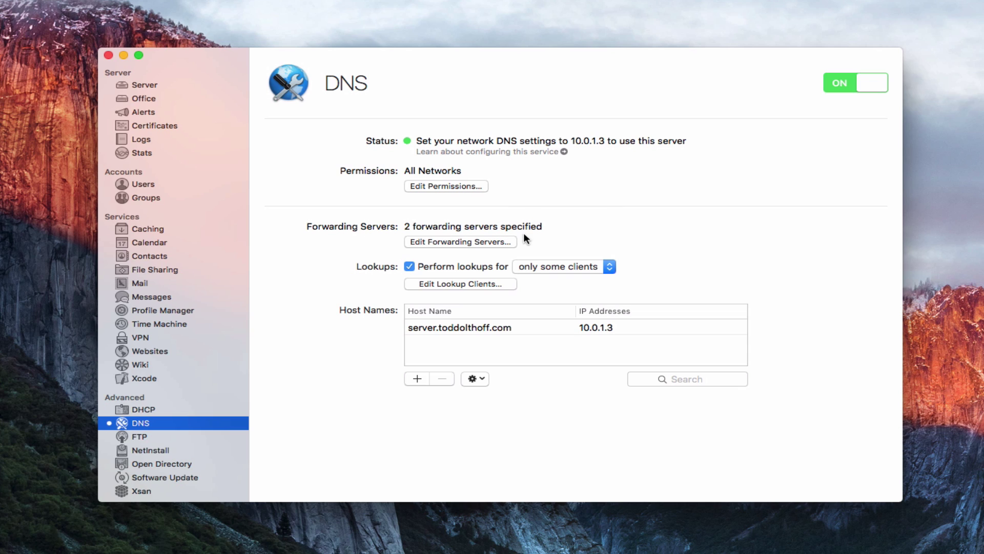
Remove 10.0.1.1 from the DNS forwarding servers, keeping only 208.67.222.222.
{"action": "left_click", "coordinate": [469, 241]}
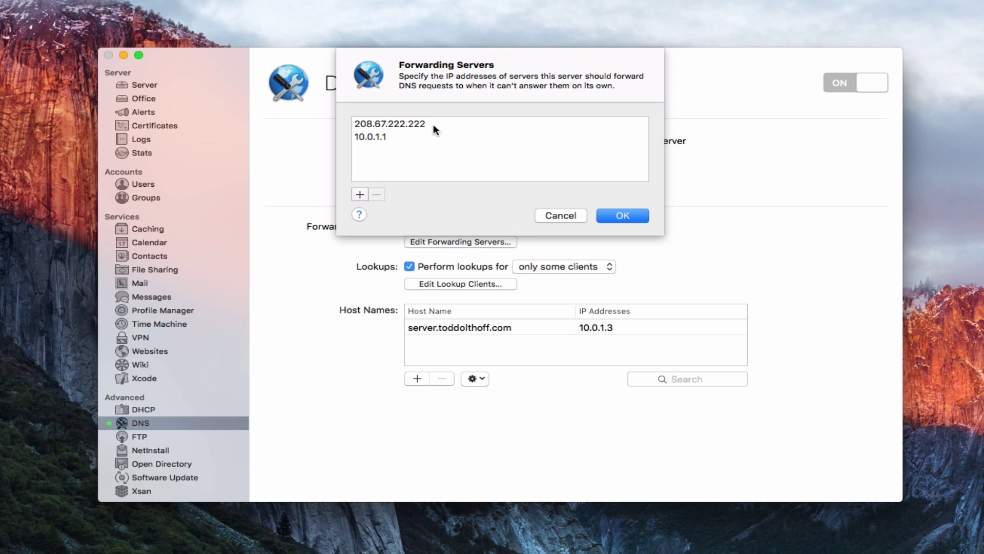
{"action": "left_click", "coordinate": [372, 137]}
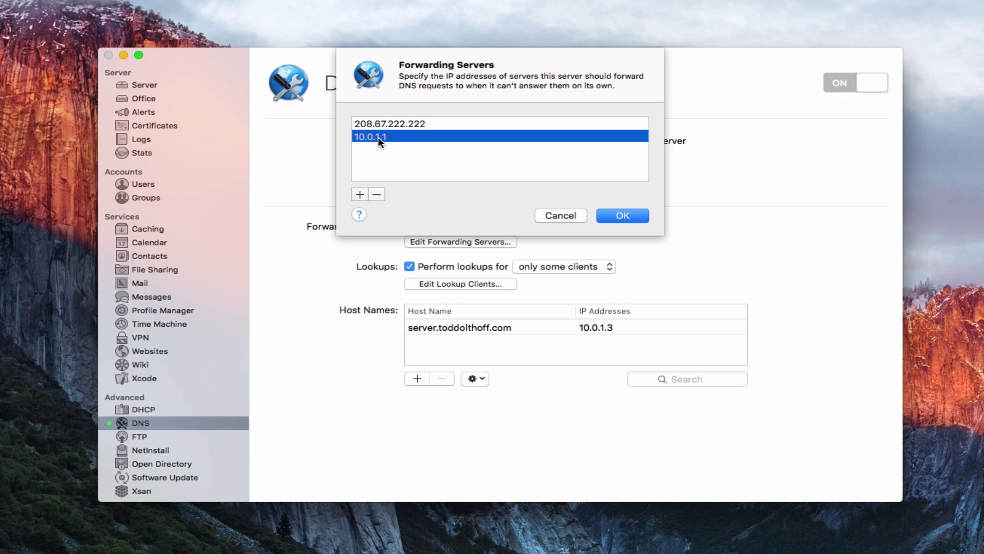
{"action": "left_click", "coordinate": [377, 195]}
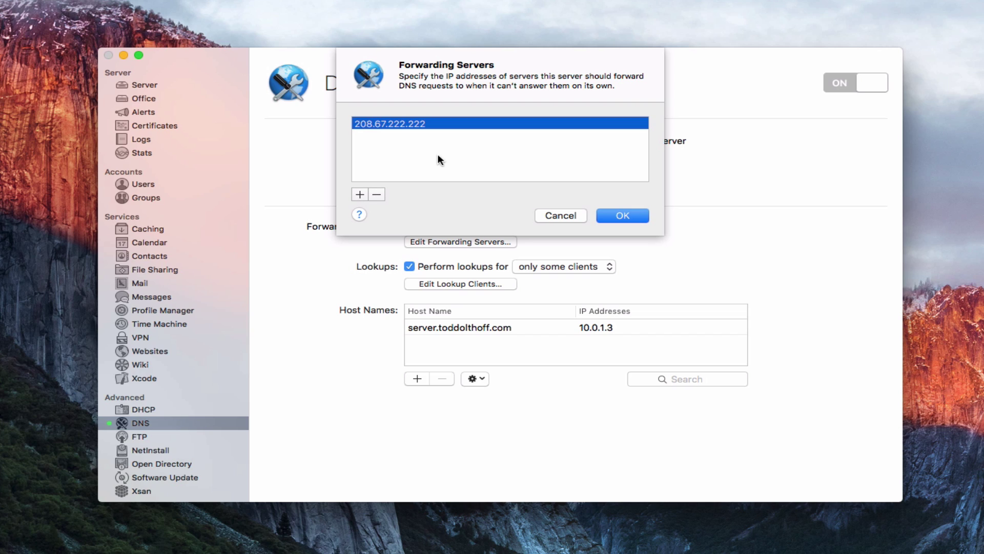
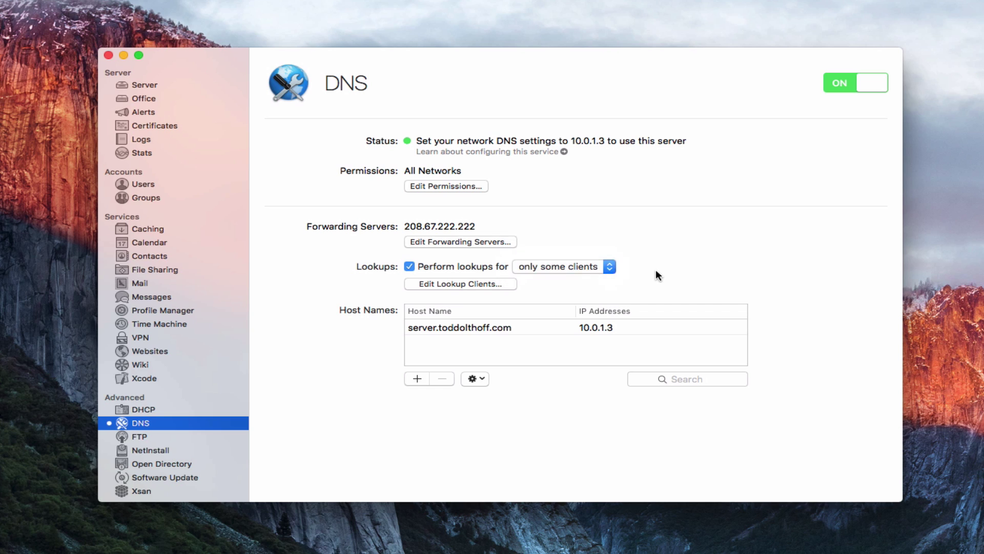
Review which clients the server performs lookups for, and look over the blank form for a new host name.
{"action": "left_click", "coordinate": [463, 284]}
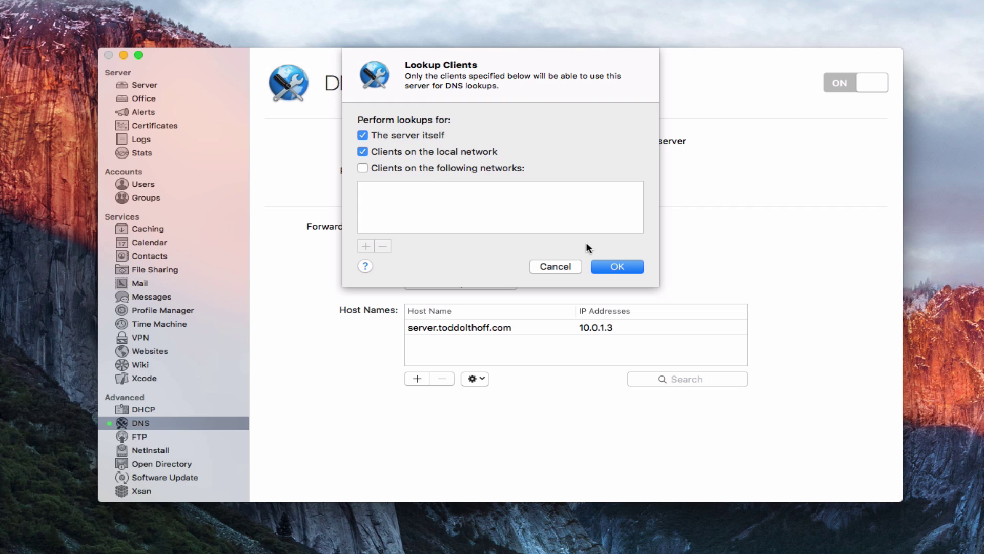
{"action": "left_click", "coordinate": [609, 265]}
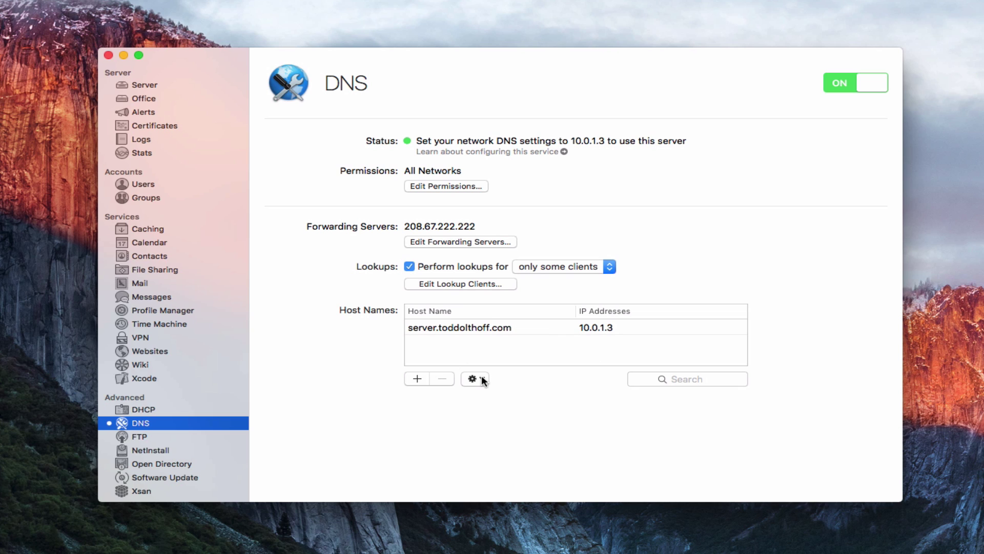
{"action": "left_click", "coordinate": [414, 376]}
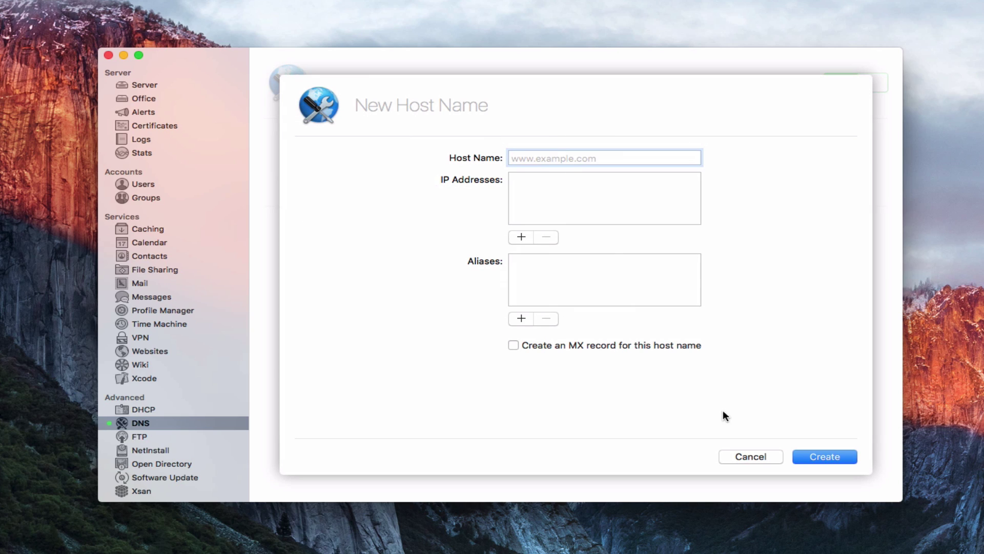
{"action": "left_click", "coordinate": [754, 458]}
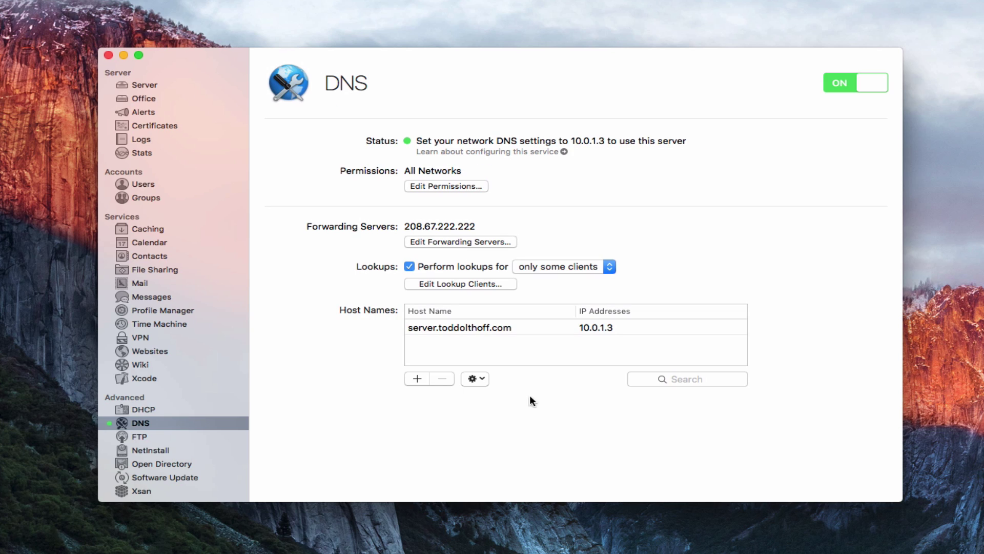
Select the server's host name entry and switch the host names list to show all DNS records.
{"action": "left_click", "coordinate": [480, 325]}
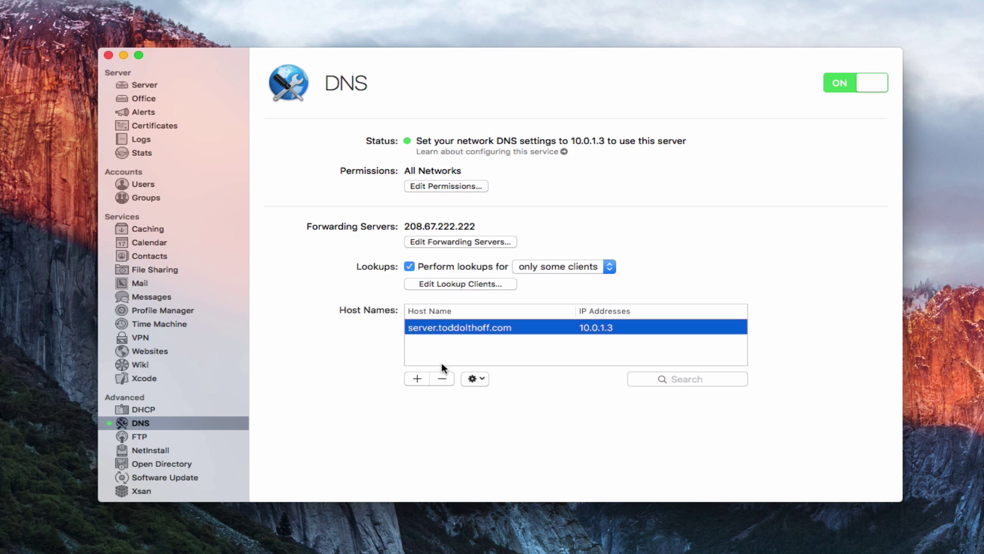
{"action": "left_click", "coordinate": [483, 380]}
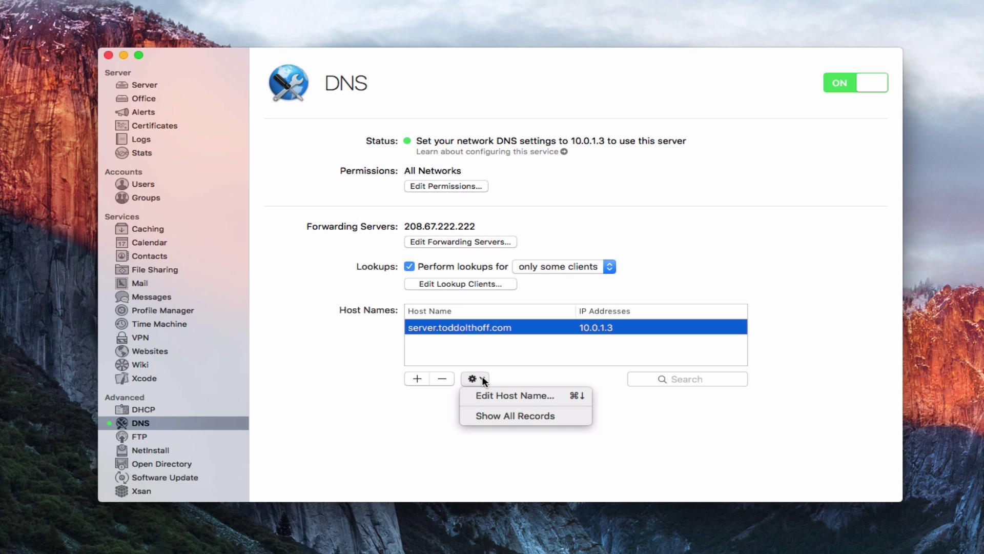
{"action": "left_click", "coordinate": [499, 416]}
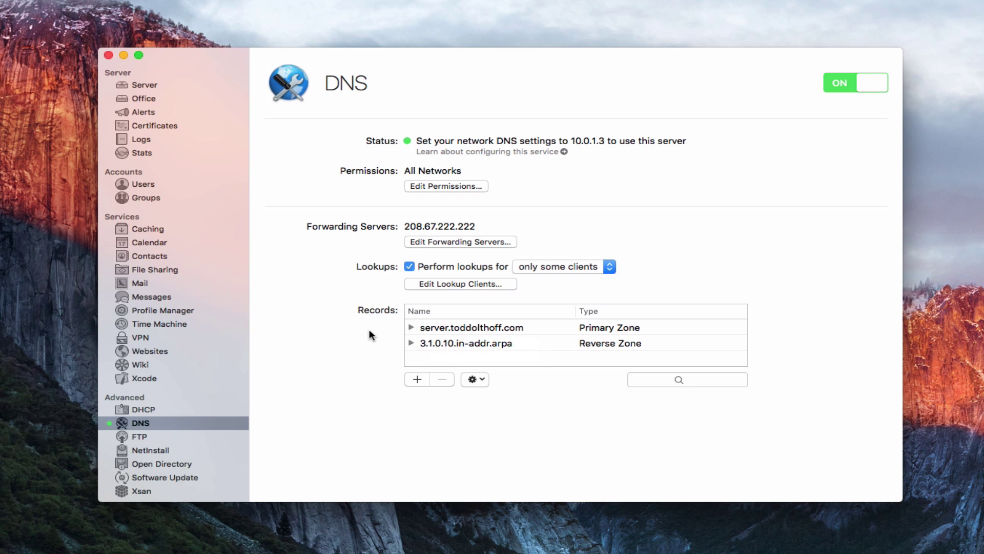
Expand the primary and reverse zones to examine their records, and collapse both zones again.
{"action": "left_click", "coordinate": [411, 327]}
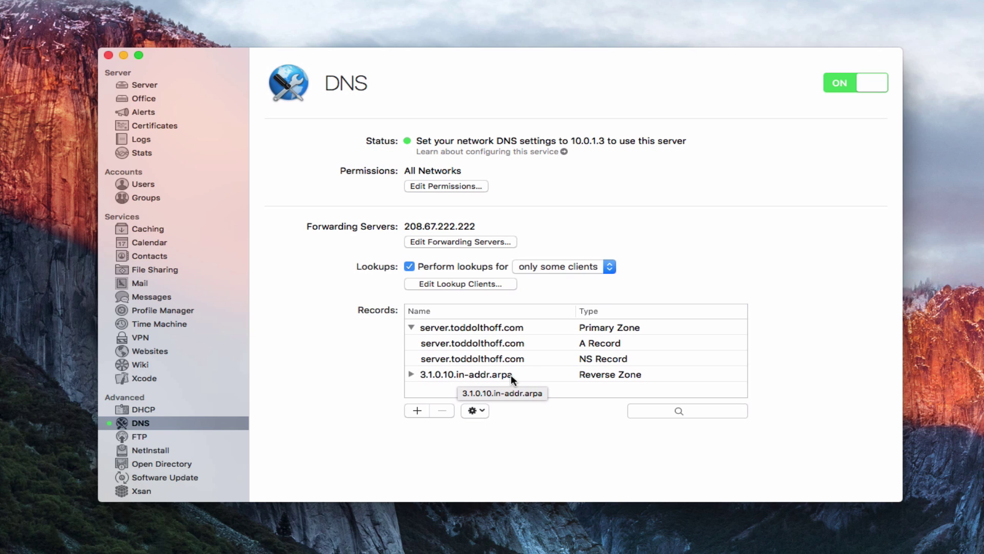
{"action": "left_click", "coordinate": [410, 375]}
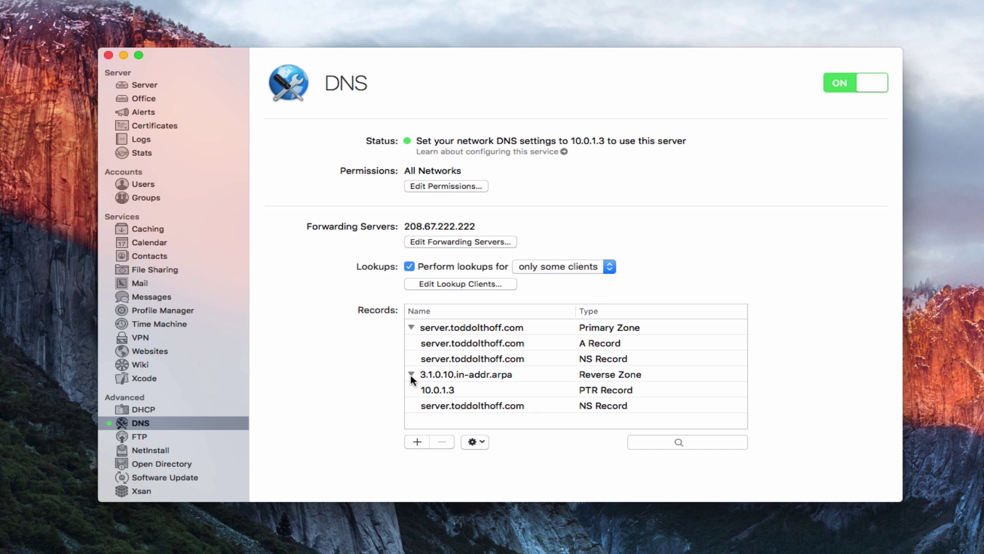
{"action": "left_click", "coordinate": [411, 327]}
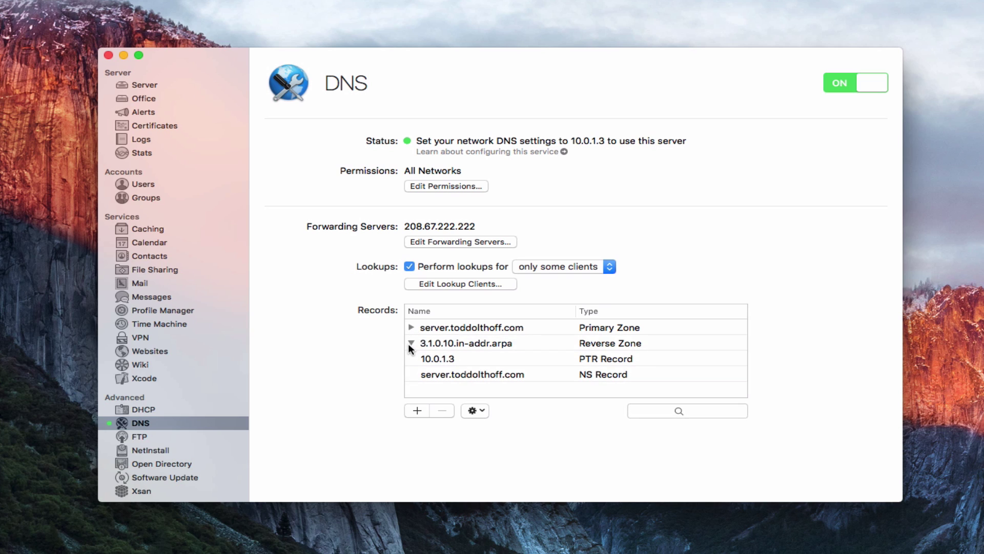
{"action": "left_click", "coordinate": [410, 343]}
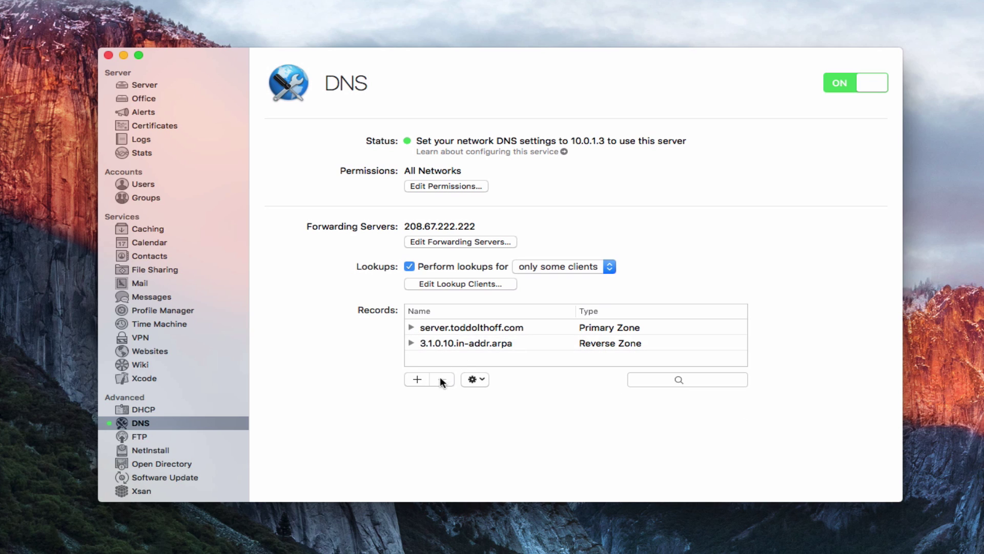
Check which record and zone types can be added, and expand the primary zone.
{"action": "left_click", "coordinate": [417, 379]}
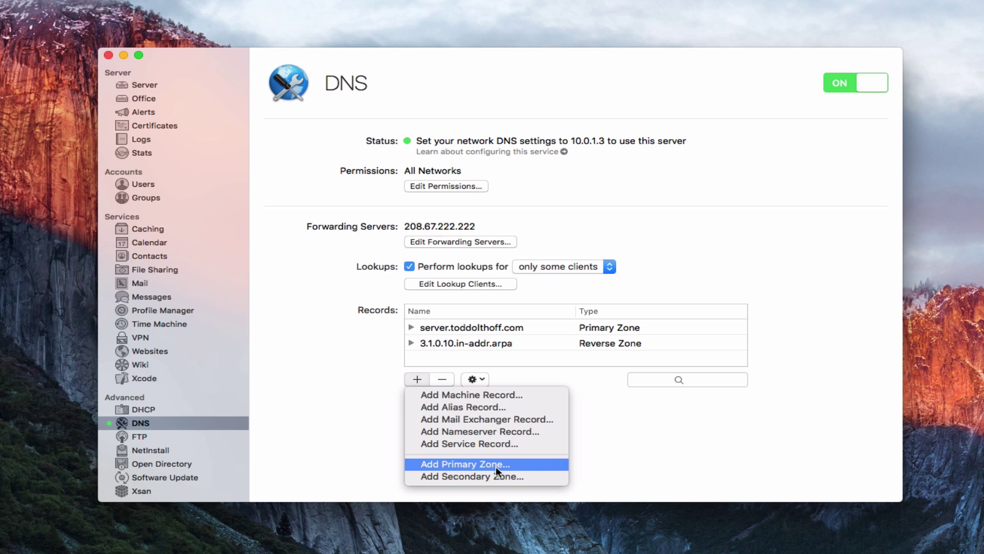
{"action": "left_click", "coordinate": [641, 429]}
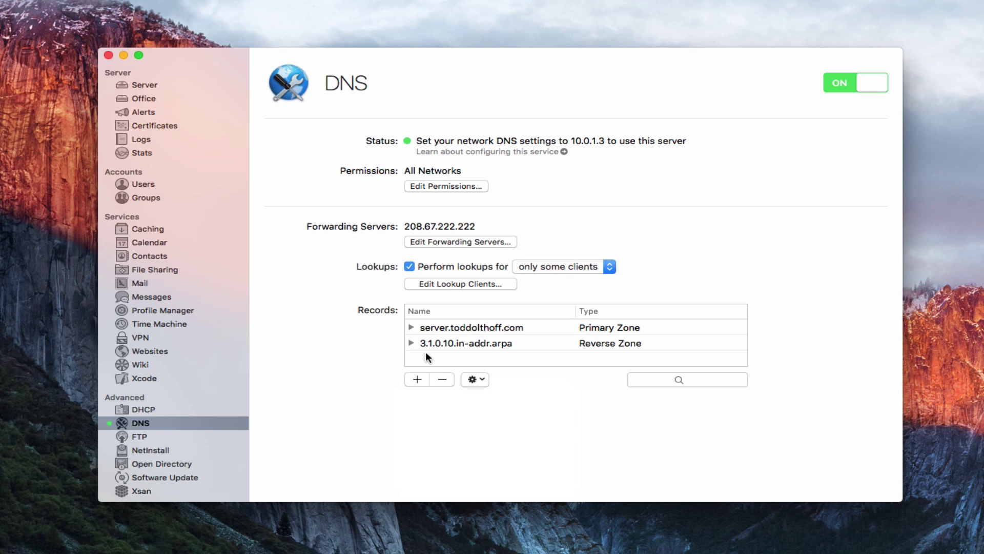
{"action": "left_click", "coordinate": [410, 328]}
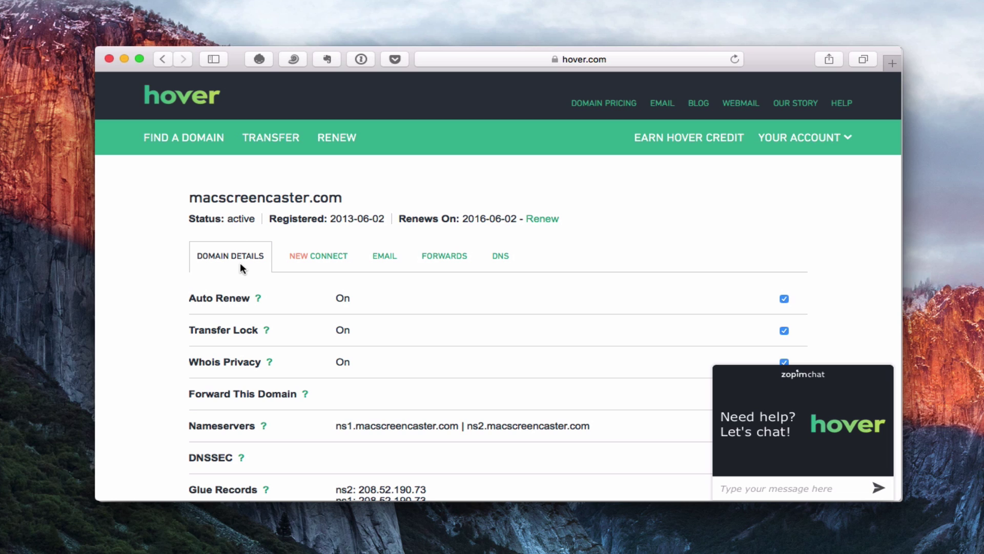
On the Hover website in Safari, start a new DNS record for macscreencaster.com and enter the server's full host name as its hostname.
{"action": "left_click", "coordinate": [501, 258]}
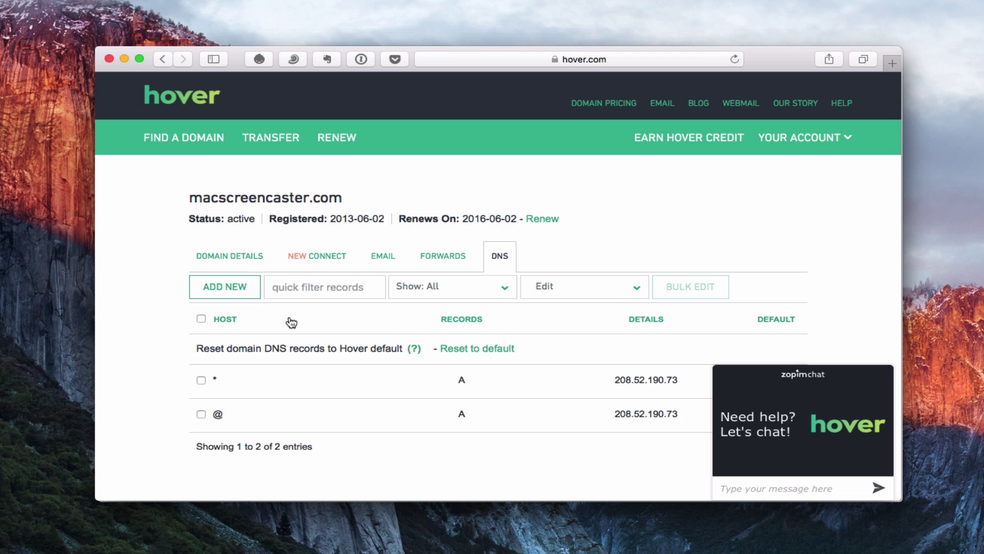
{"action": "left_click", "coordinate": [237, 290]}
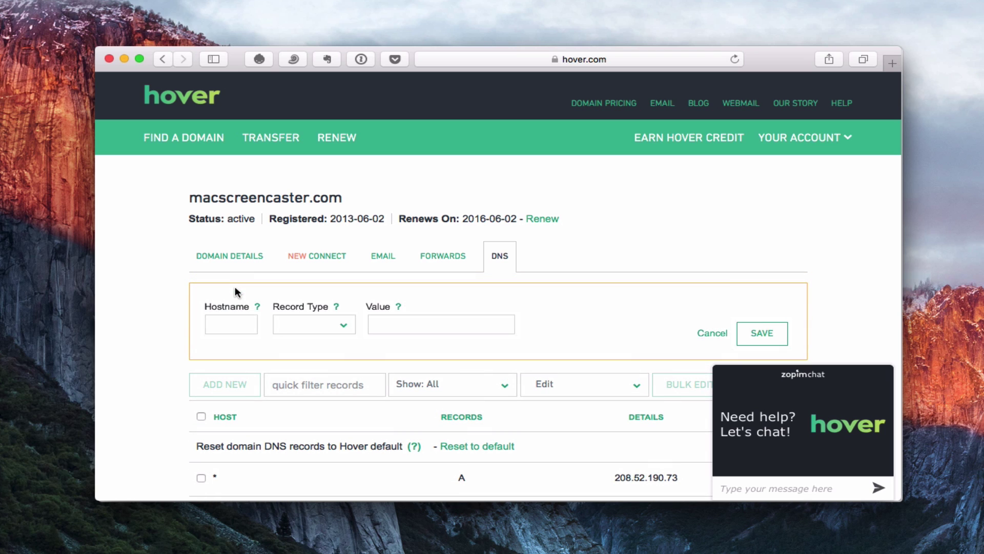
{"action": "left_click", "coordinate": [222, 323]}
{"action": "type", "text": "server"}
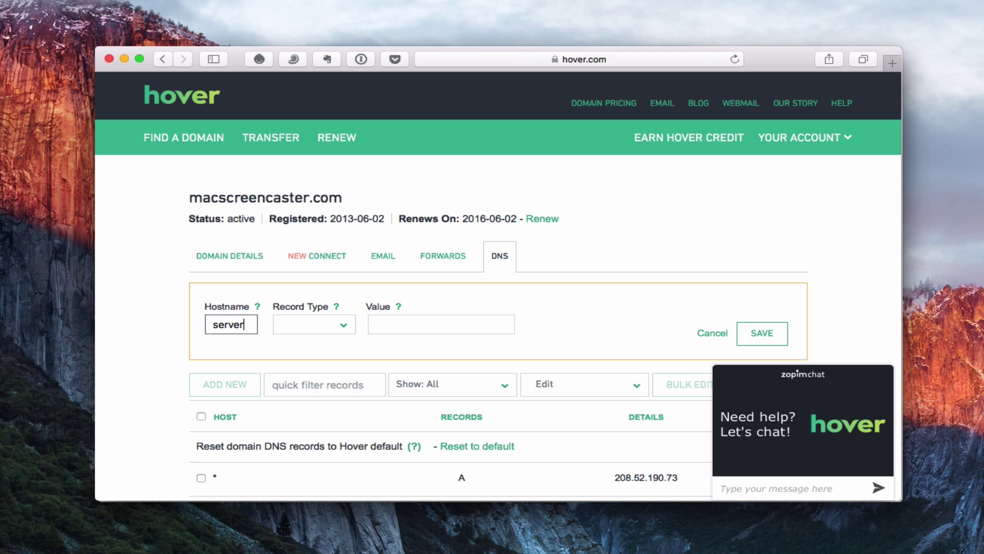
{"action": "type", "text": "."}
{"action": "type", "text": "kolthoff"}
{"action": "type", "text": ".com"}
{"action": "left_click", "coordinate": [250, 326]}
Set the new record's type to A and its IP address to 208.52.190.73.
{"action": "left_click", "coordinate": [347, 330]}
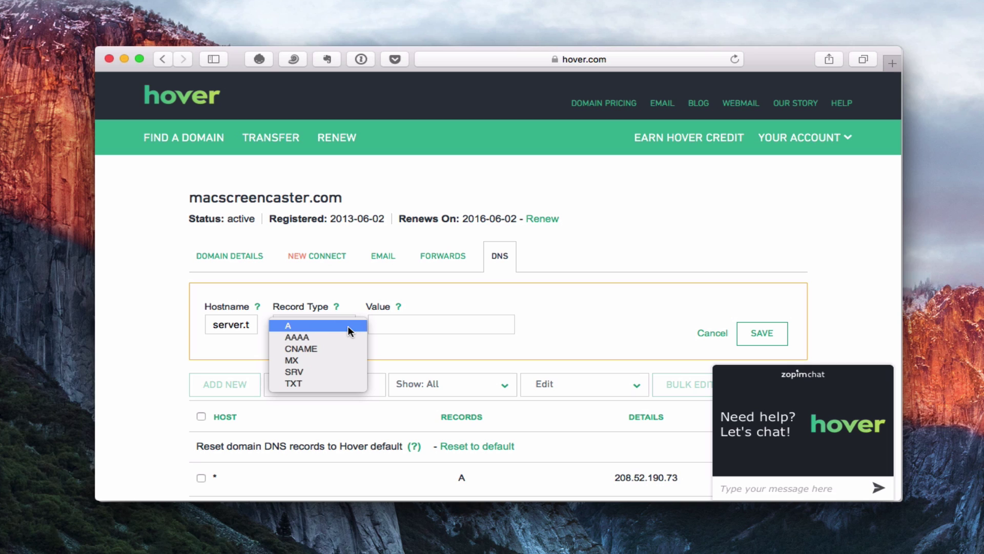
{"action": "left_click", "coordinate": [290, 326]}
{"action": "left_click", "coordinate": [403, 328]}
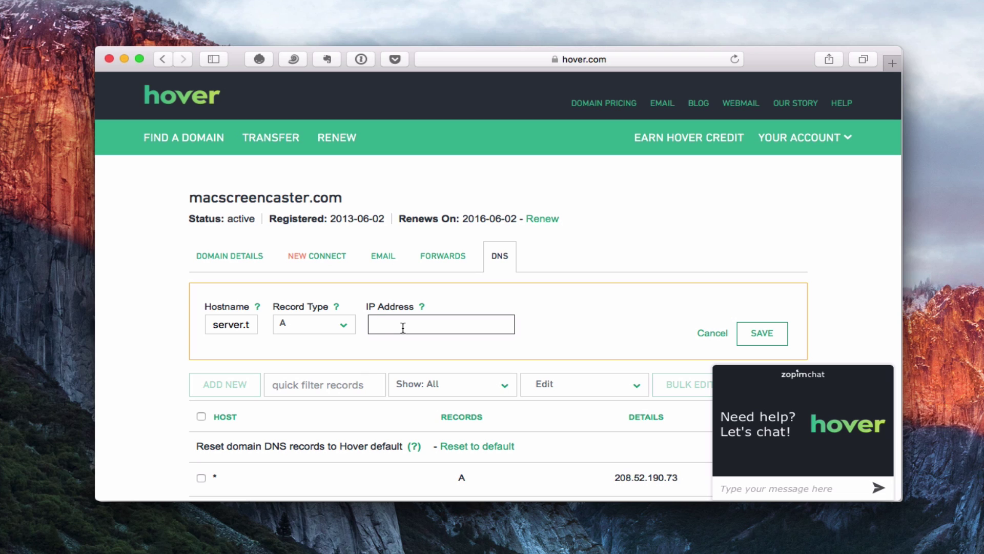
{"action": "type", "text": "208.52.190.73"}
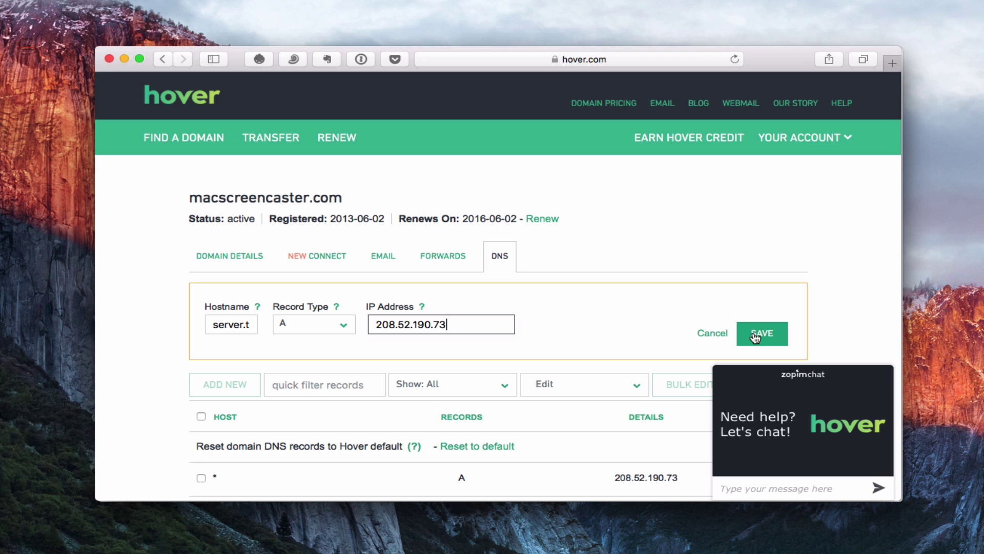
{"action": "scroll", "coordinate": [303, 420], "scroll_direction": "down", "scroll_amount": 3}
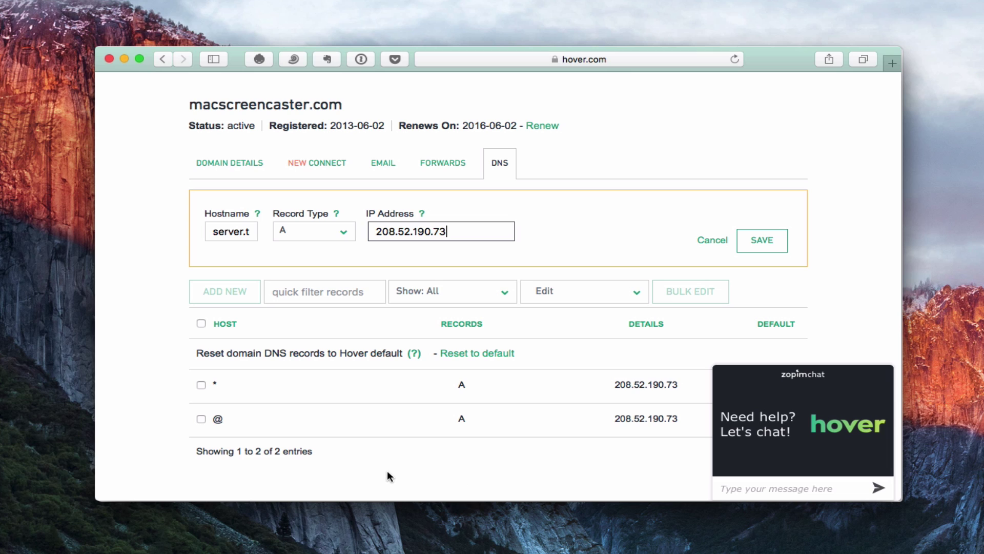
Cancel the new DNS record on the Hover website and return to the DNS settings in the Server app.
{"action": "mouse_move", "coordinate": [222, 388]}
{"action": "left_click", "coordinate": [712, 241]}
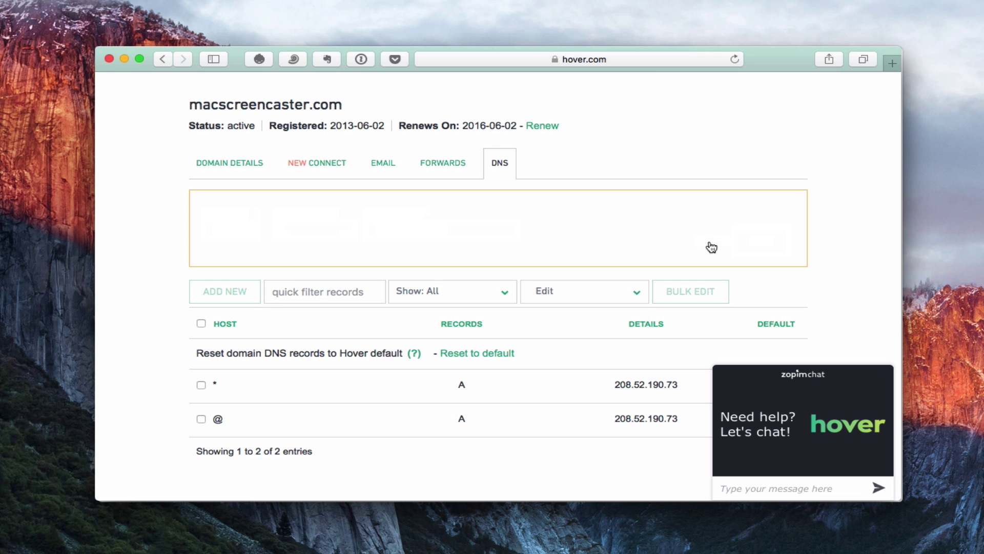
{"action": "left_click", "coordinate": [126, 58]}
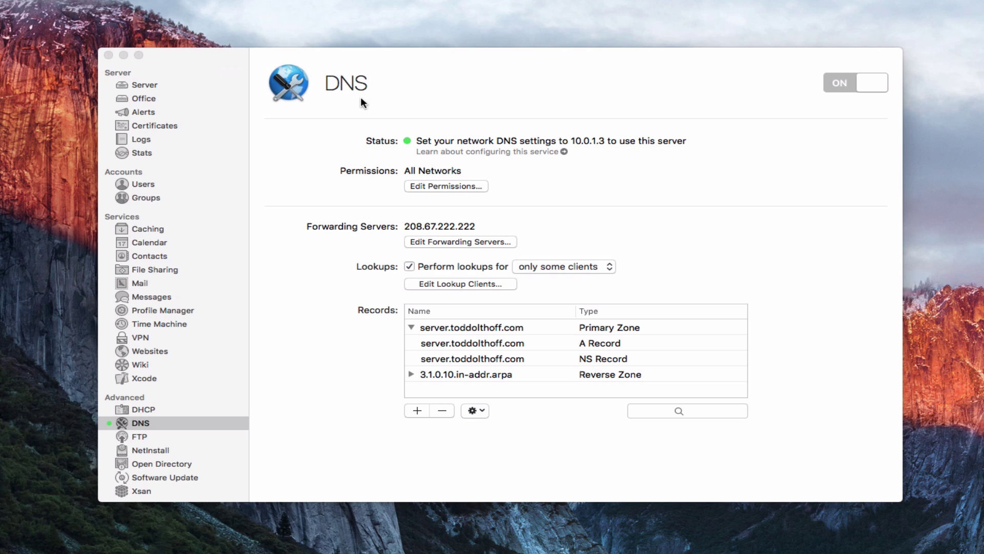
{"action": "left_click", "coordinate": [494, 78]}
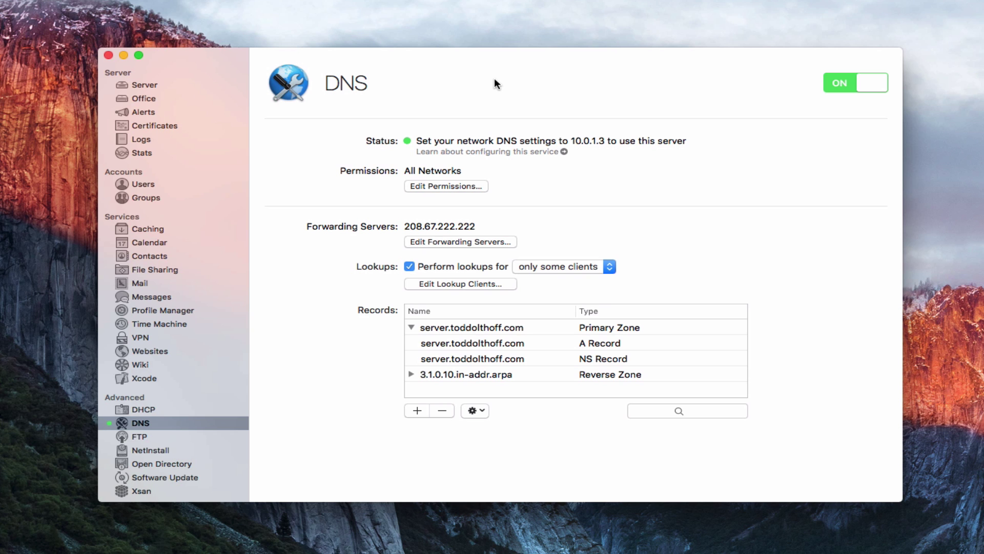
Switch to Terminal and run dig -x 10.0.1.3 to check the server's reverse DNS record.
{"action": "left_click", "coordinate": [123, 54]}
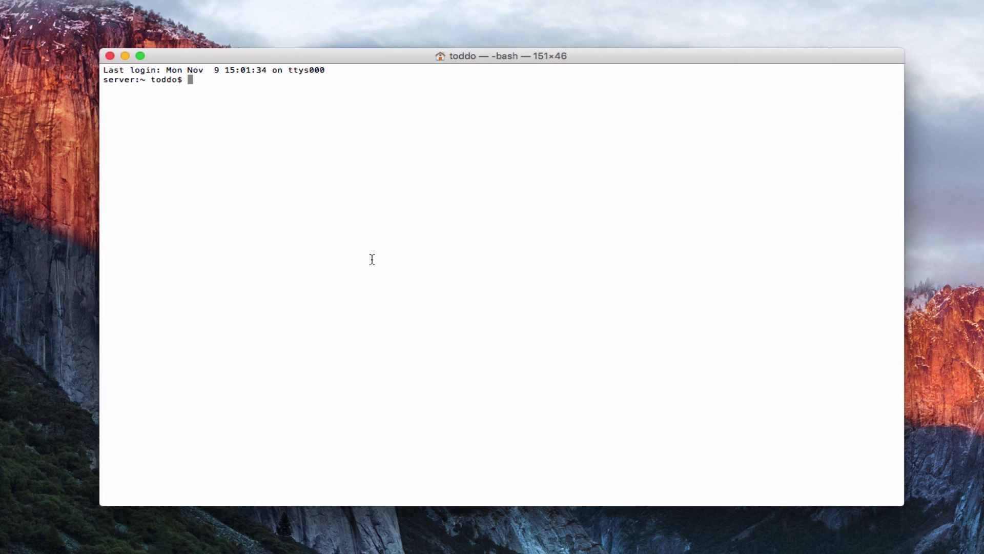
{"action": "type", "text": "dig -x 10.0.1.3"}
{"action": "key", "text": "Return"}
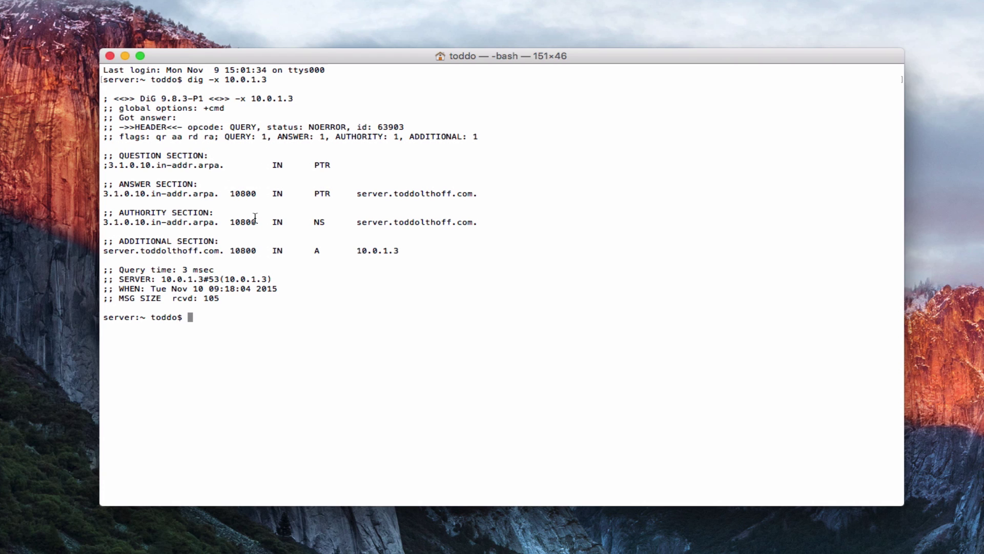
Switch to Network Utility and perform a forward DNS lookup of the server's full host name.
{"action": "left_click", "coordinate": [125, 56]}
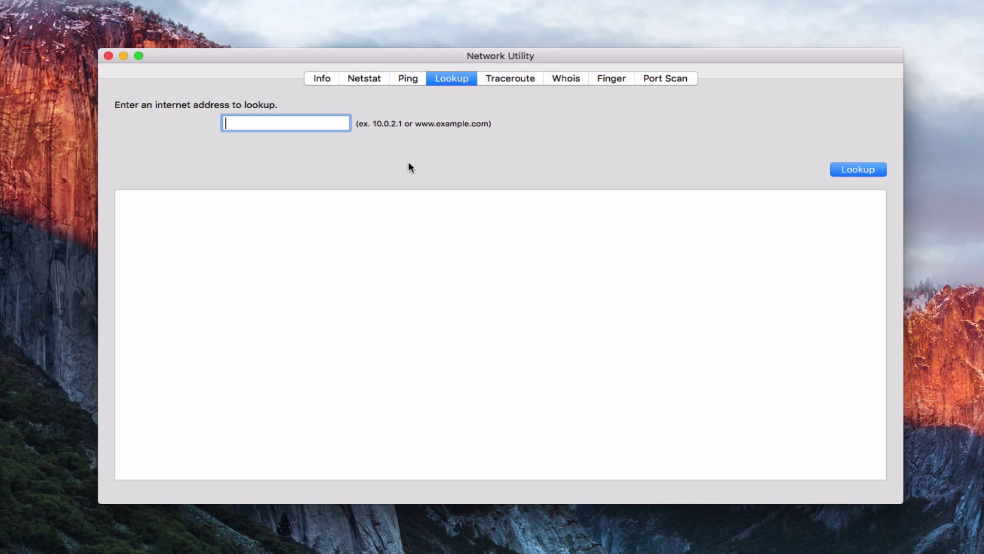
{"action": "type", "text": "server.toddolthoff.com"}
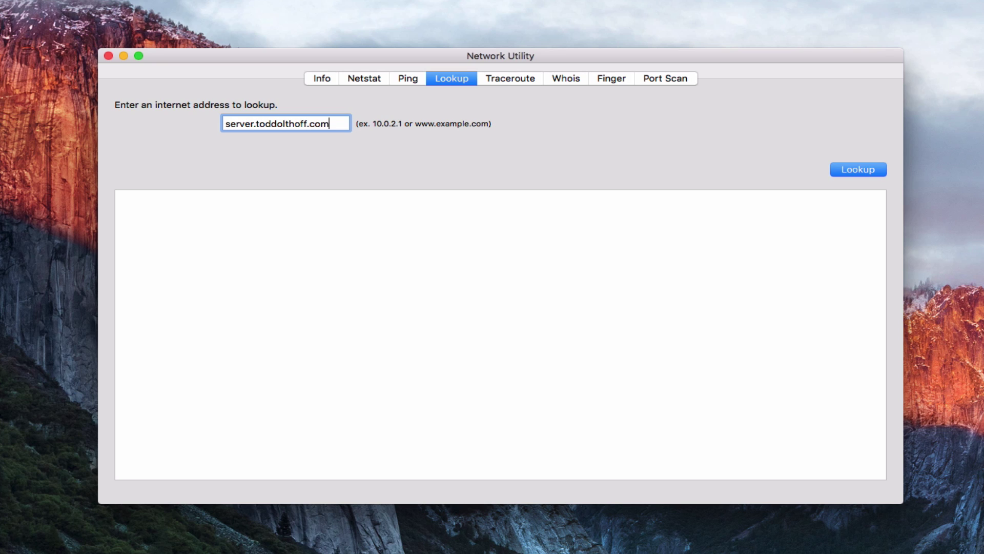
{"action": "key", "text": "Return"}
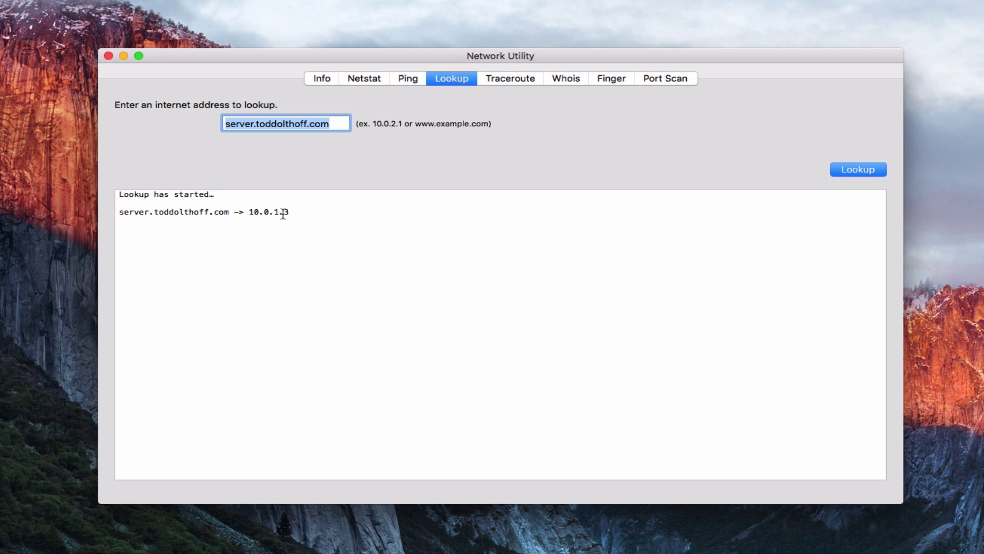
Perform a reverse DNS lookup of the IP address 10.0.1.3.
{"action": "type", "text": "1"}
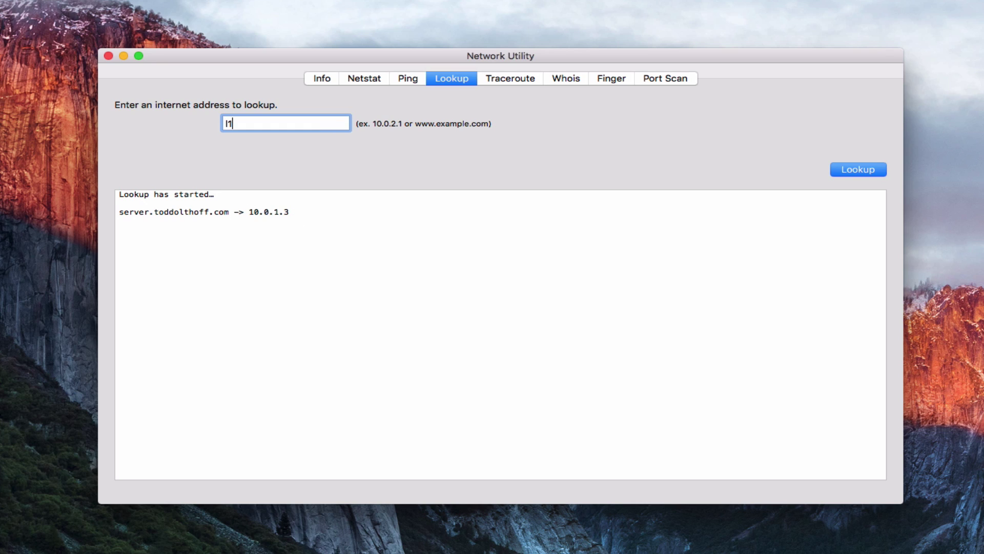
{"action": "key", "text": "BackSpace"}
{"action": "type", "text": "10.0.1.3"}
{"action": "key", "text": "BackSpace"}
{"action": "type", "text": "."}
{"action": "key", "text": "BackSpace"}
{"action": "type", "text": "3"}
{"action": "key", "text": "Return"}
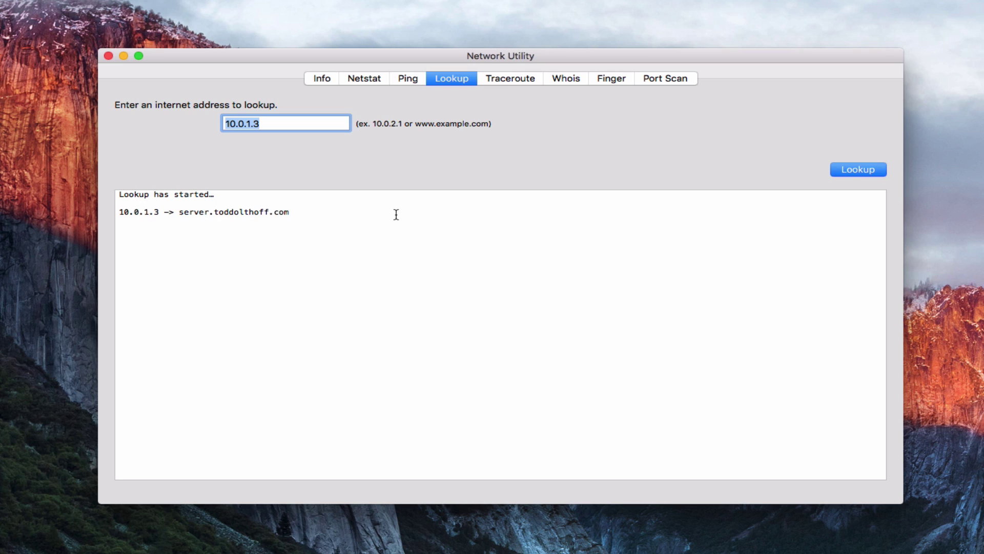
Ping the server's full host name with a limit of 10 pings.
{"action": "left_click", "coordinate": [405, 80]}
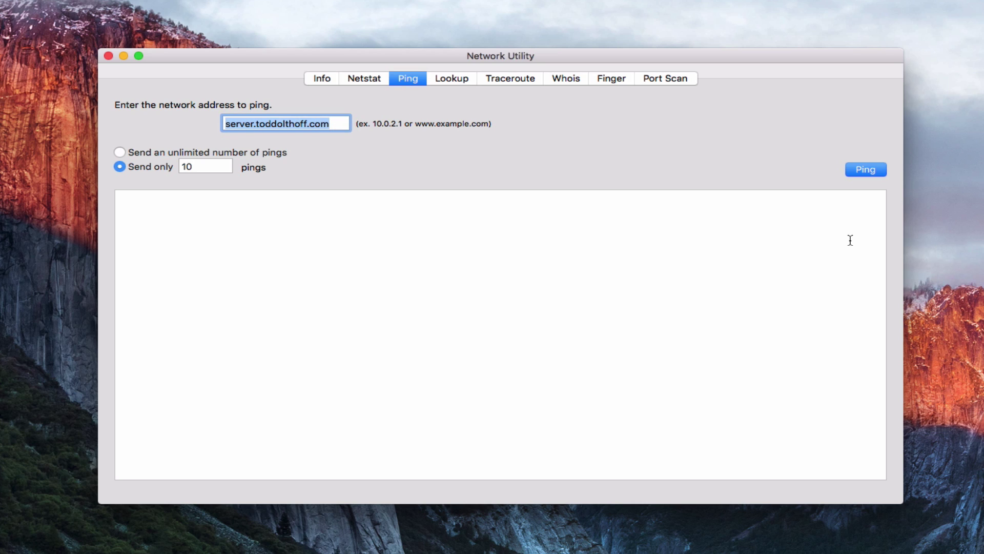
{"action": "left_click", "coordinate": [865, 170]}
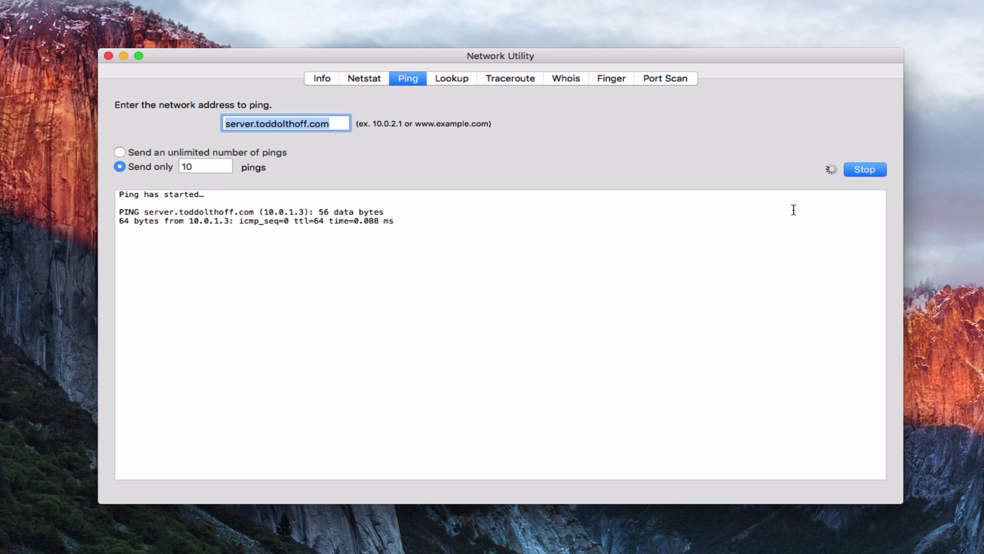